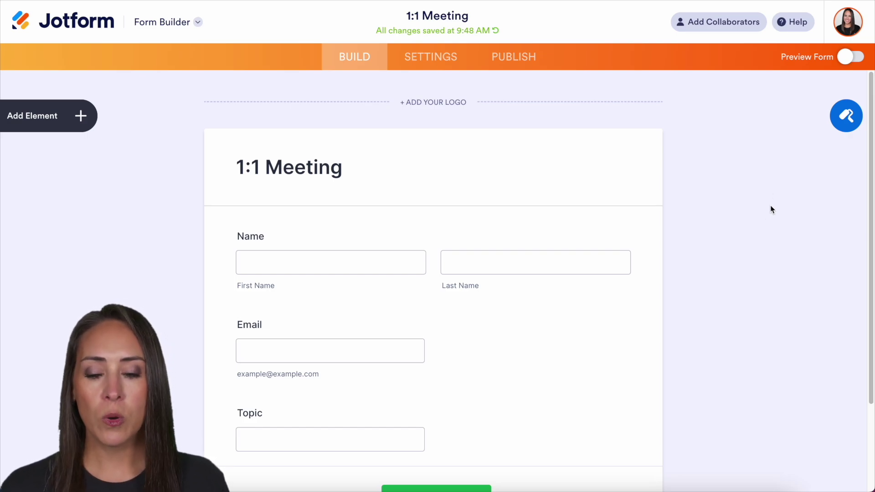
- Add an Appointment field below the Topic field in the 1:1 Meeting form
{"action": "scroll", "coordinate": [769, 207], "scroll_direction": "down", "scroll_amount": 3}
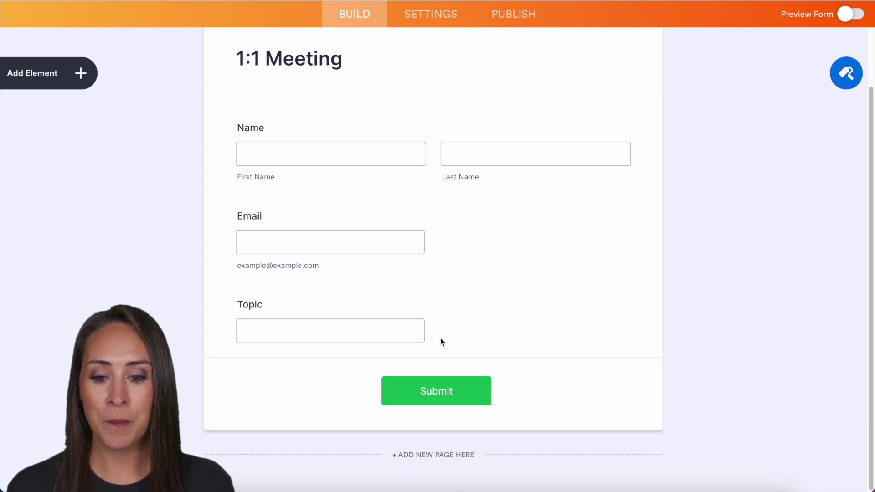
{"action": "left_click", "coordinate": [50, 78]}
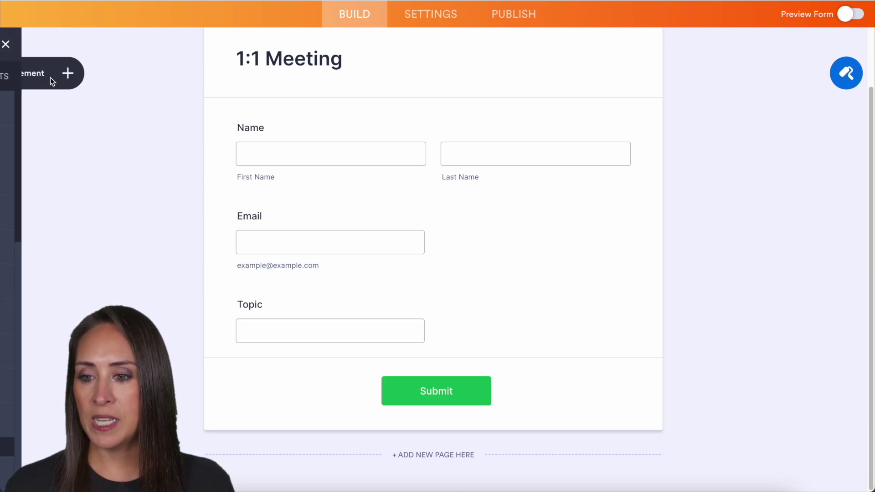
{"action": "left_click_drag", "start_coordinate": [64, 316], "coordinate": [344, 354]}
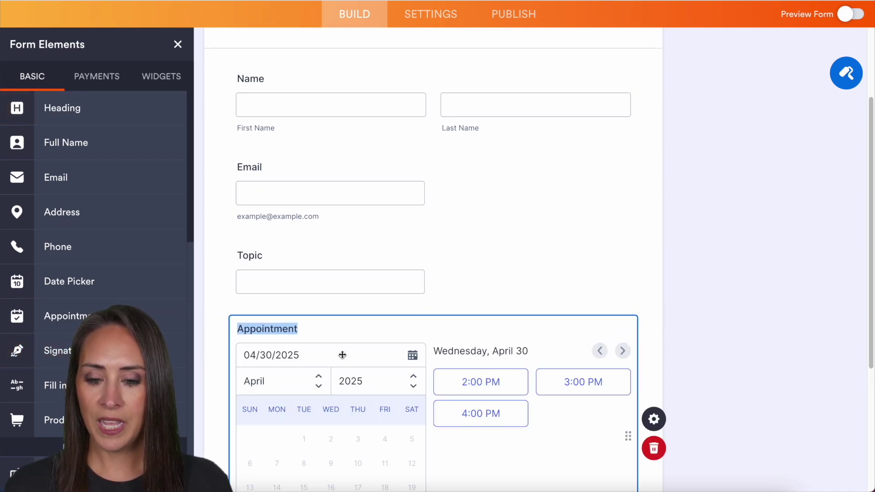
- Make the Appointment field required and bring up its availability settings
{"action": "left_click", "coordinate": [673, 419]}
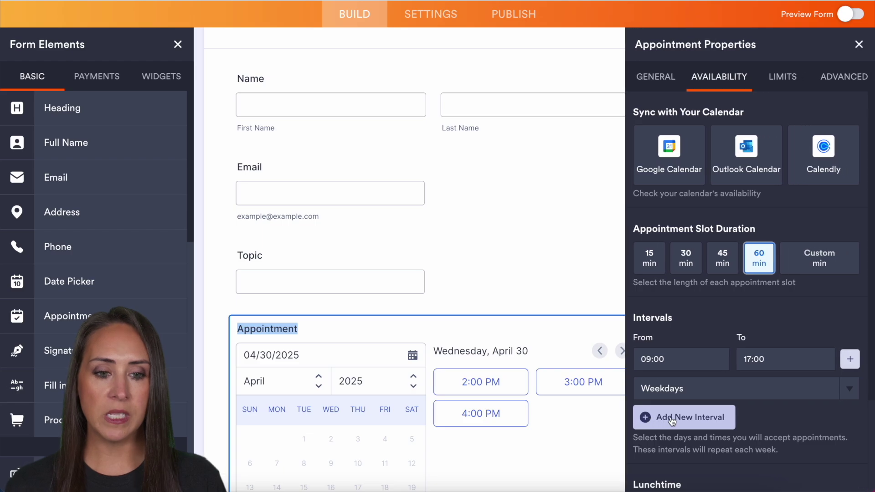
{"action": "left_click", "coordinate": [661, 74]}
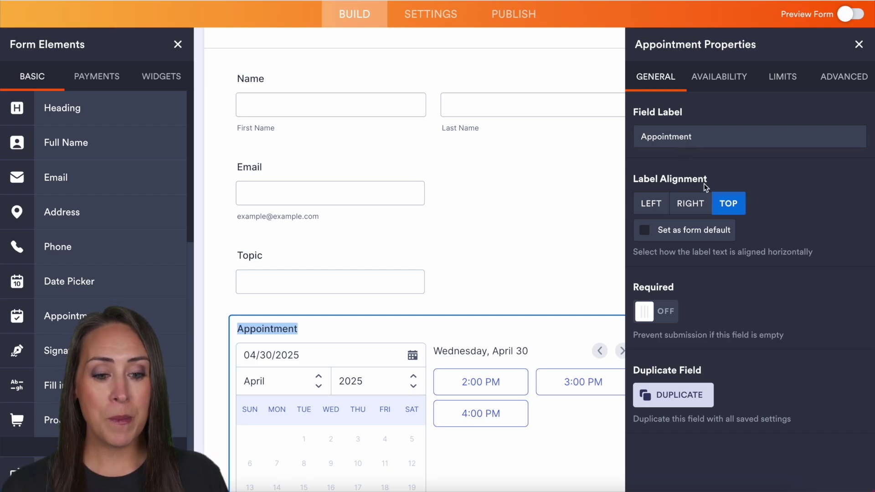
{"action": "left_click", "coordinate": [646, 316]}
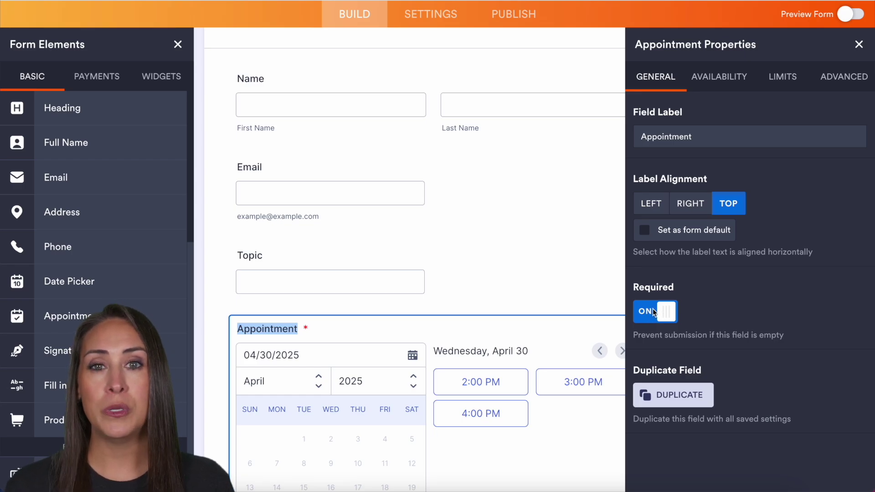
{"action": "left_click", "coordinate": [718, 76]}
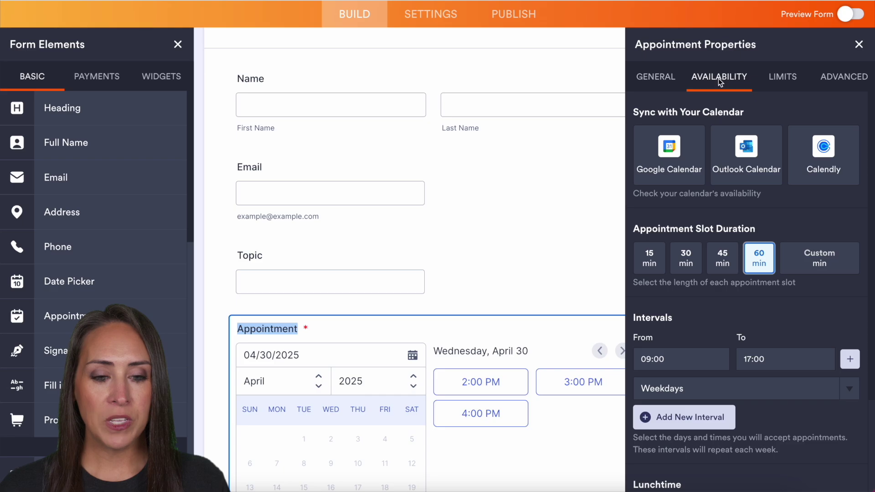
- Connect the Appointment field to a Google Calendar account for event creation
{"action": "left_click", "coordinate": [682, 165]}
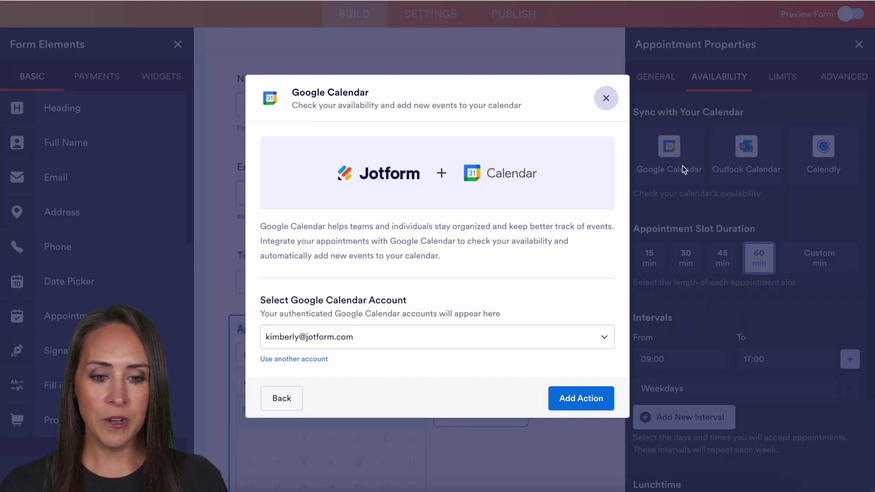
{"action": "left_click", "coordinate": [582, 336]}
{"action": "left_click", "coordinate": [490, 378]}
{"action": "left_click", "coordinate": [580, 398]}
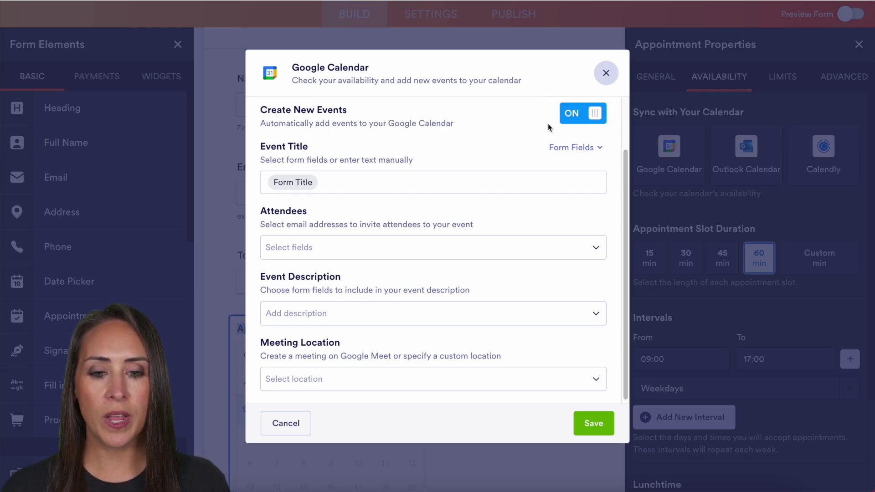
- Set the event title to Form Title - Name and invite the Email field's address
{"action": "left_click", "coordinate": [374, 190]}
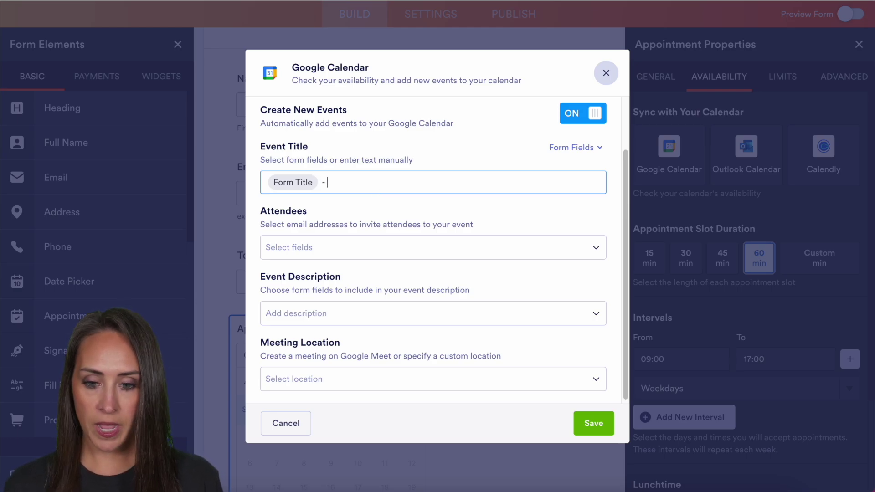
{"action": "left_click", "coordinate": [558, 146]}
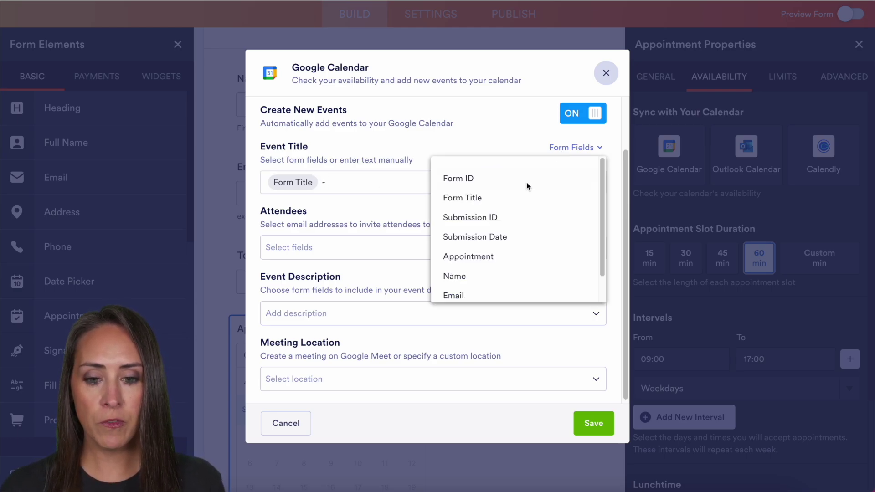
{"action": "left_click", "coordinate": [485, 275]}
{"action": "left_click", "coordinate": [340, 249]}
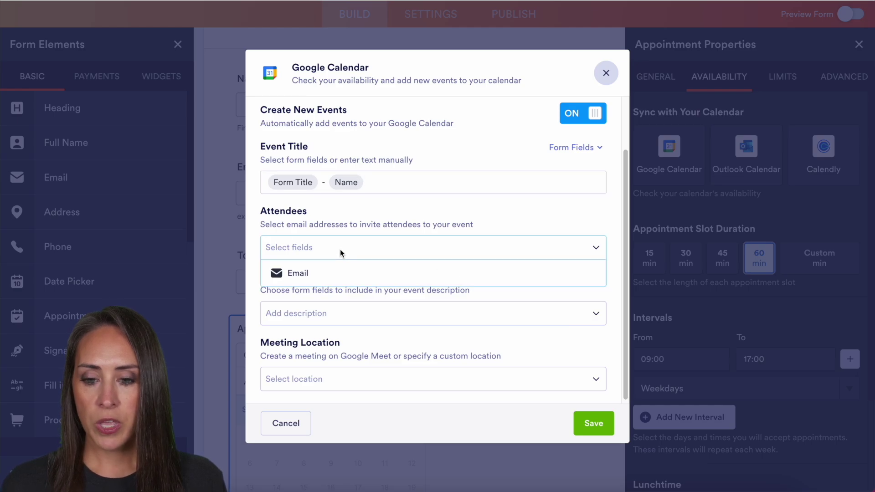
{"action": "left_click", "coordinate": [326, 273]}
{"action": "left_click", "coordinate": [334, 240]}
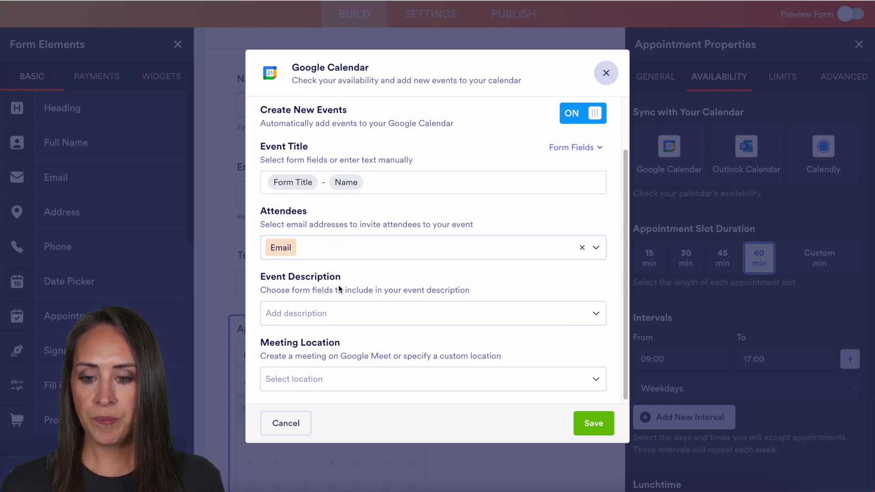
- Use the Topic field as event description, leave location unset, and save the calendar settings
{"action": "left_click", "coordinate": [353, 312]}
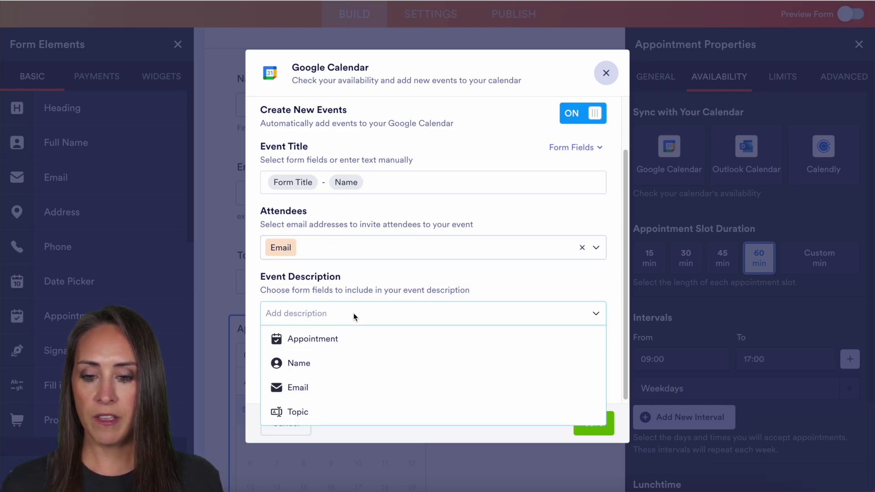
{"action": "left_click", "coordinate": [323, 412]}
{"action": "left_click", "coordinate": [370, 276]}
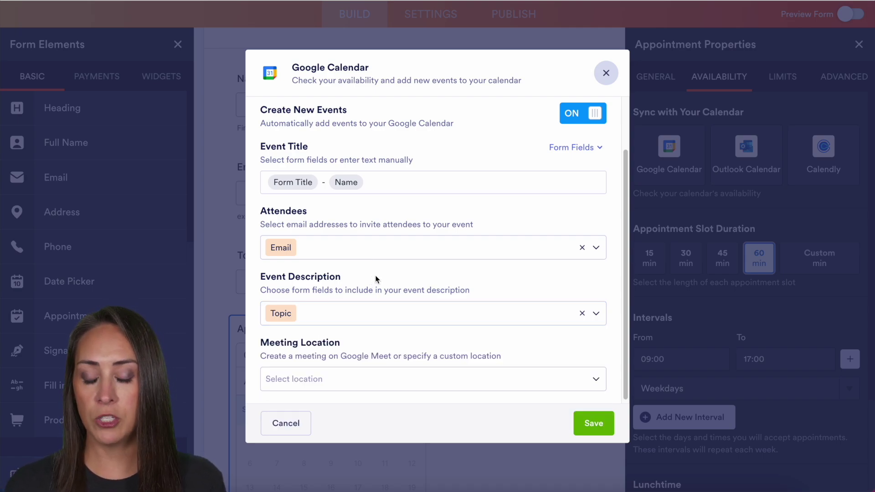
{"action": "left_click", "coordinate": [512, 383]}
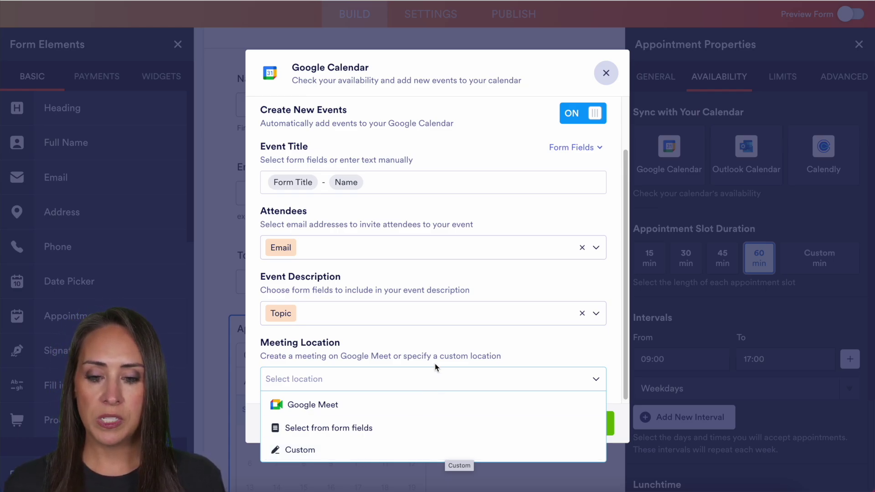
{"action": "left_click", "coordinate": [451, 382]}
{"action": "left_click", "coordinate": [592, 424]}
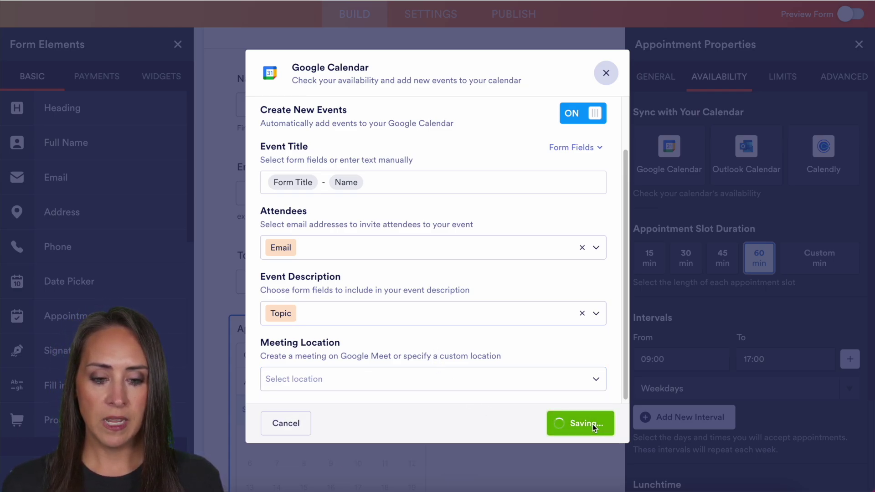
- Keep appointment slots at 60 minutes after trying a 90-minute custom length
{"action": "scroll", "coordinate": [774, 299], "scroll_direction": "down", "scroll_amount": 2}
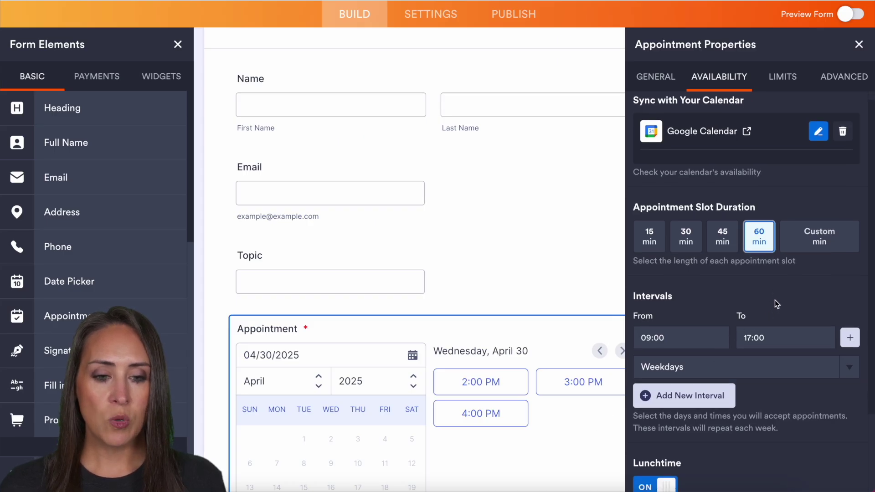
{"action": "scroll", "coordinate": [777, 300], "scroll_direction": "down", "scroll_amount": 2}
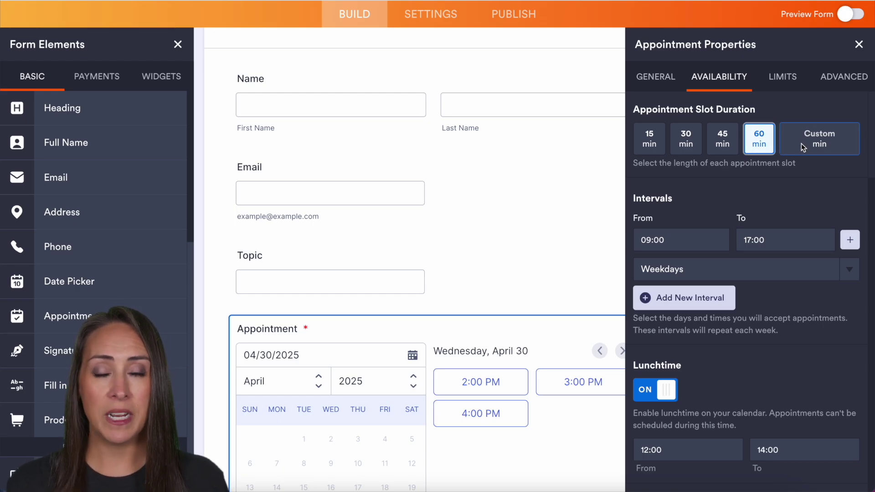
{"action": "left_click", "coordinate": [821, 143]}
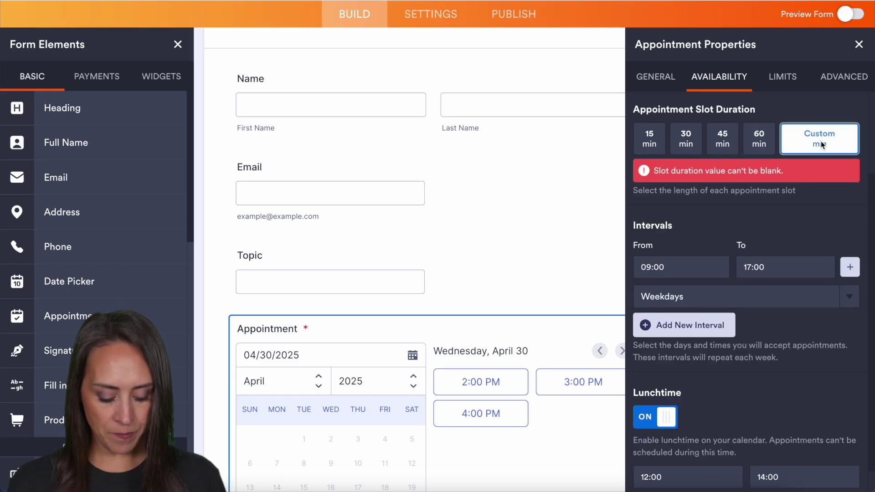
{"action": "type", "text": "90"}
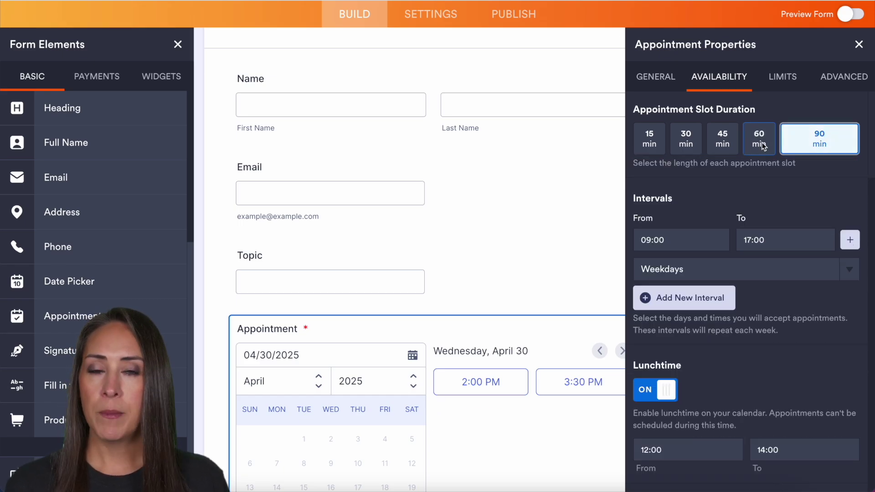
{"action": "left_click", "coordinate": [761, 145]}
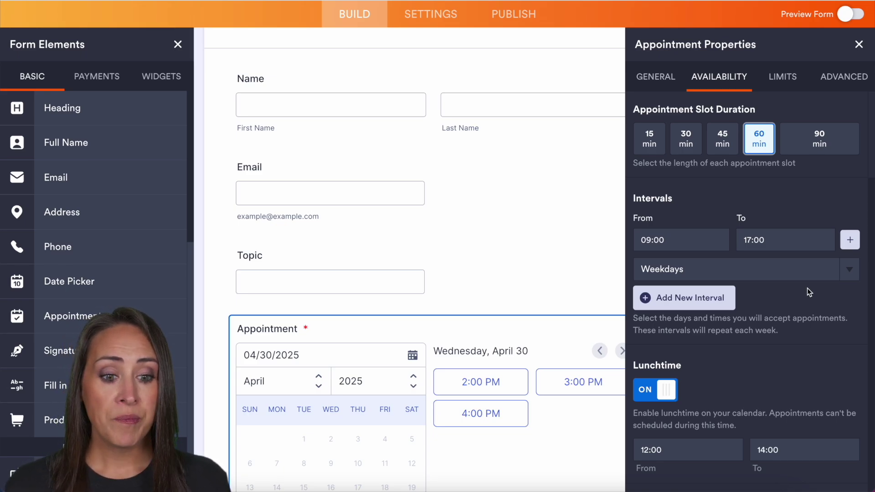
- Keep all weekdays available with a single 09:00–17:00 availability interval
{"action": "left_click", "coordinate": [818, 273]}
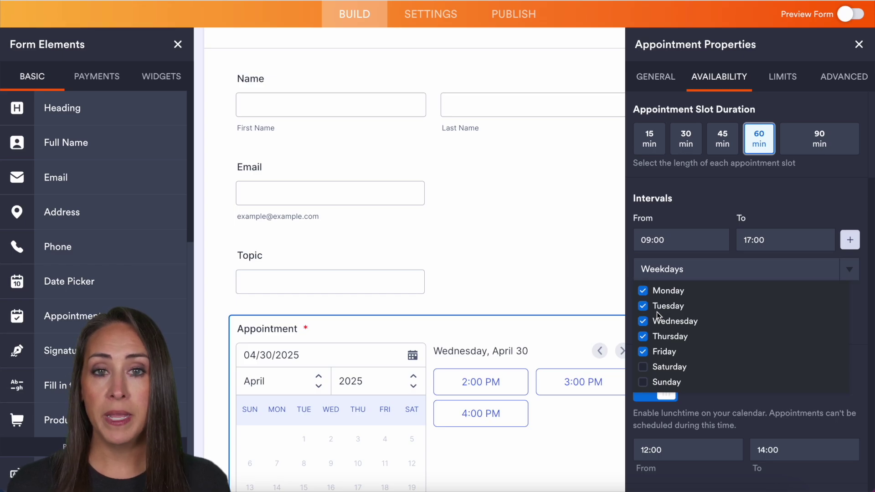
{"action": "left_click", "coordinate": [643, 306]}
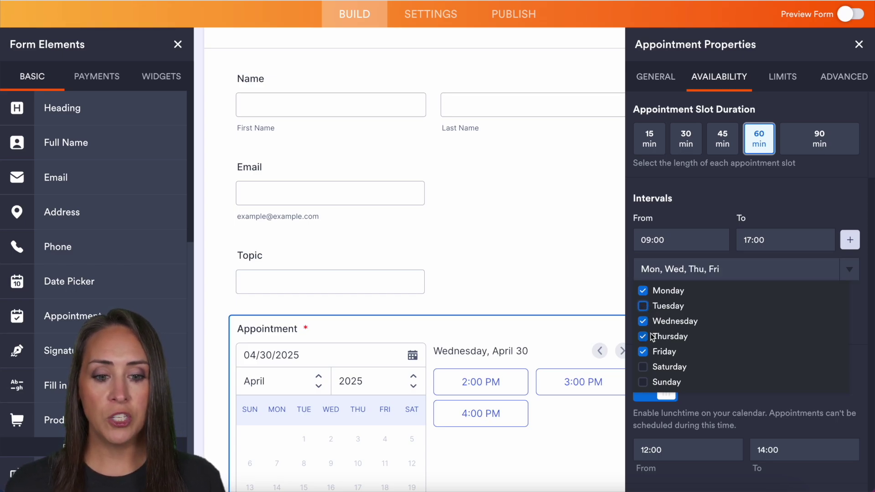
{"action": "left_click", "coordinate": [643, 336]}
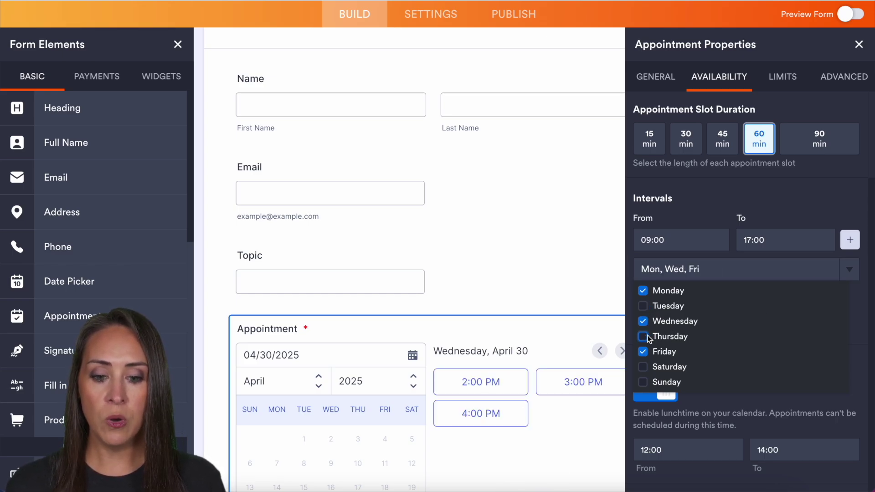
{"action": "left_click", "coordinate": [647, 335]}
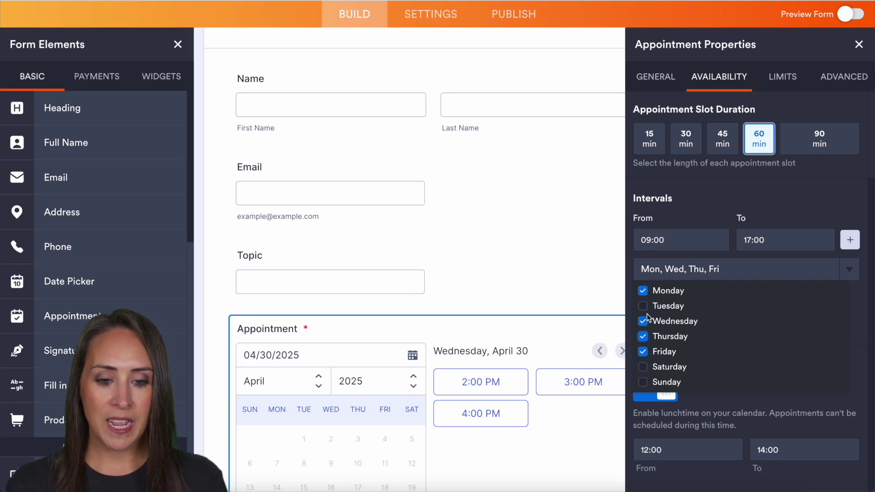
{"action": "left_click", "coordinate": [646, 308]}
{"action": "left_click", "coordinate": [799, 206]}
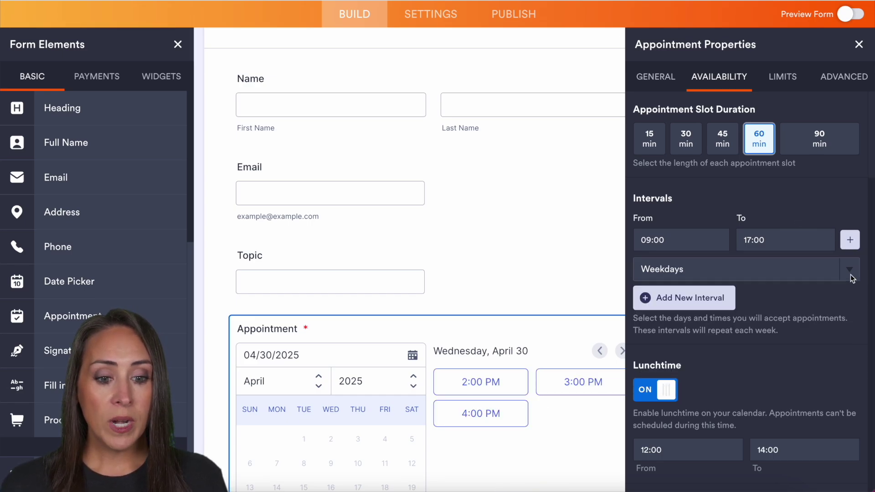
{"action": "left_click", "coordinate": [696, 295]}
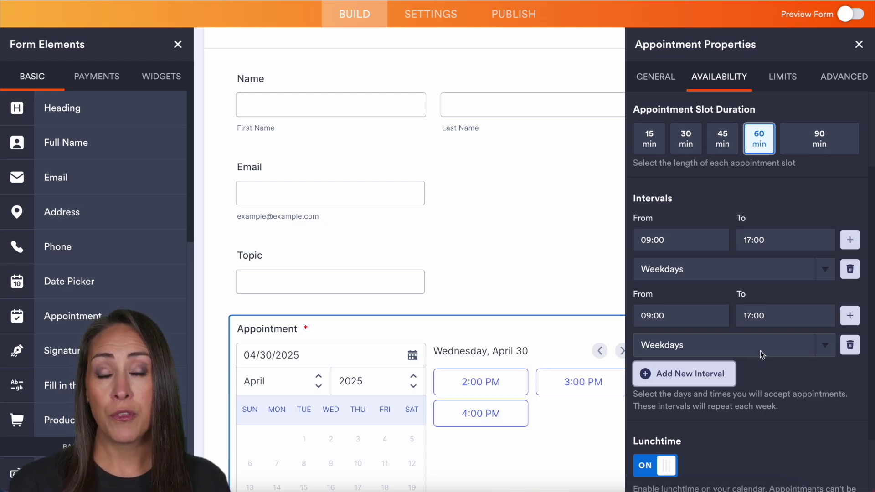
{"action": "left_click", "coordinate": [850, 346]}
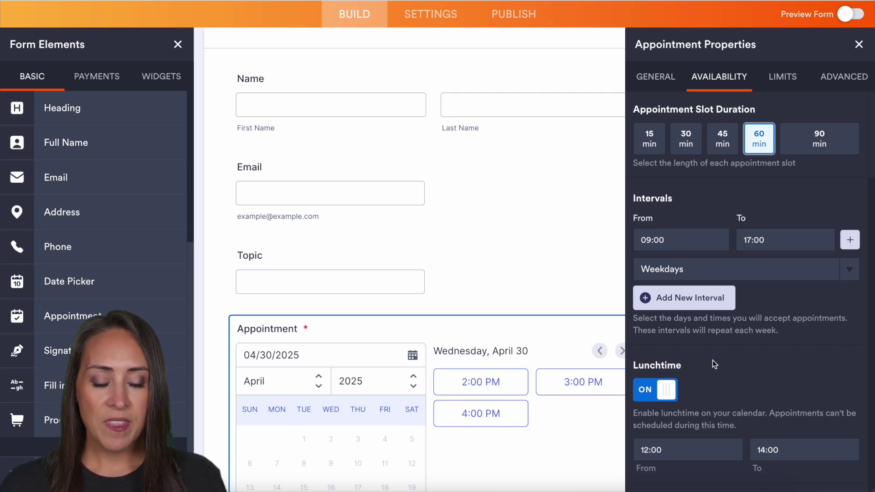
- Change the lunchtime end to 13:00
{"action": "left_click", "coordinate": [770, 451]}
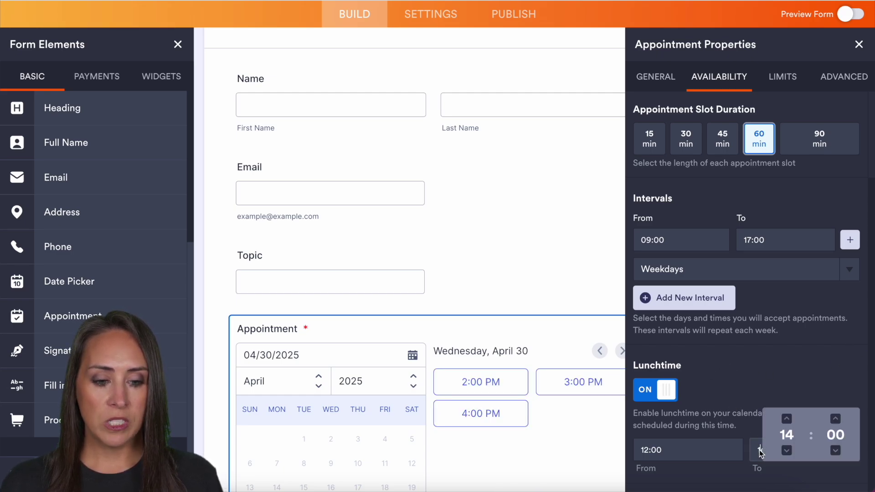
{"action": "left_click", "coordinate": [785, 451]}
{"action": "left_click", "coordinate": [759, 413]}
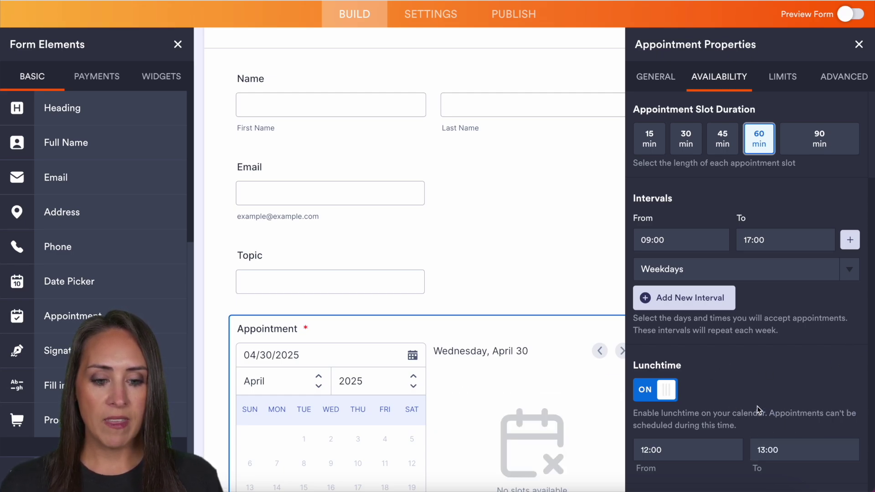
- In Limits, set the start date to May 4, 2025 and the end date to May 10, 2025
{"action": "left_click", "coordinate": [782, 77]}
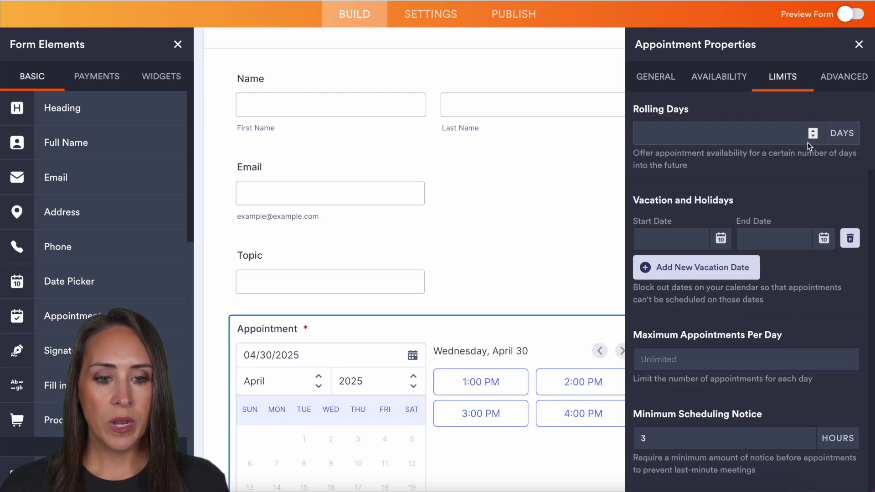
{"action": "scroll", "coordinate": [807, 142], "scroll_direction": "up", "scroll_amount": 2}
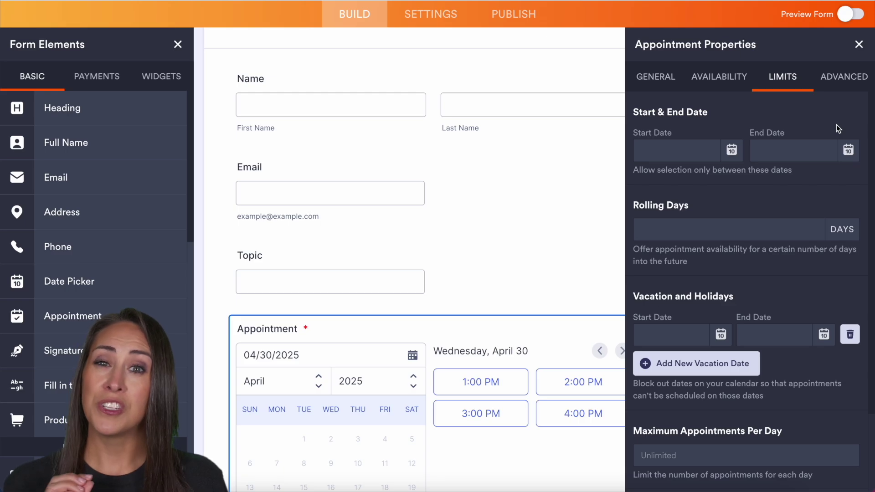
{"action": "left_click", "coordinate": [730, 149]}
{"action": "left_click", "coordinate": [721, 187]}
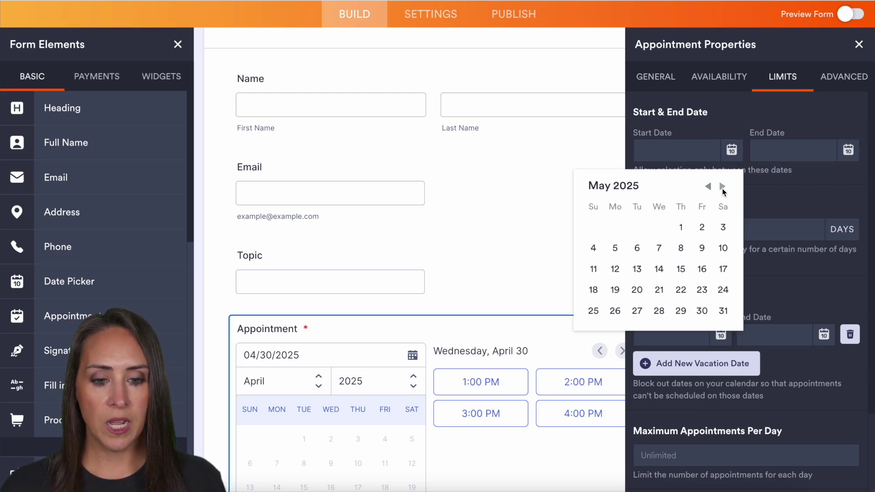
{"action": "left_click", "coordinate": [593, 249]}
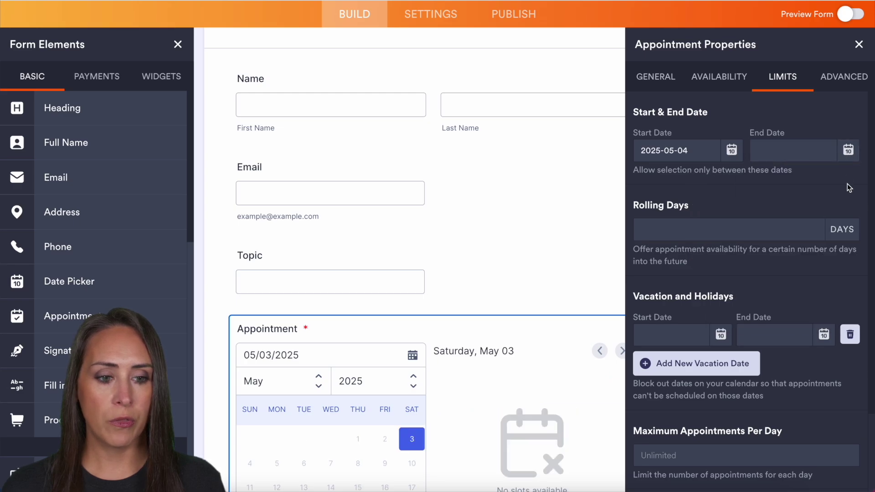
{"action": "left_click", "coordinate": [847, 155]}
{"action": "left_click", "coordinate": [839, 186]}
{"action": "left_click", "coordinate": [842, 248]}
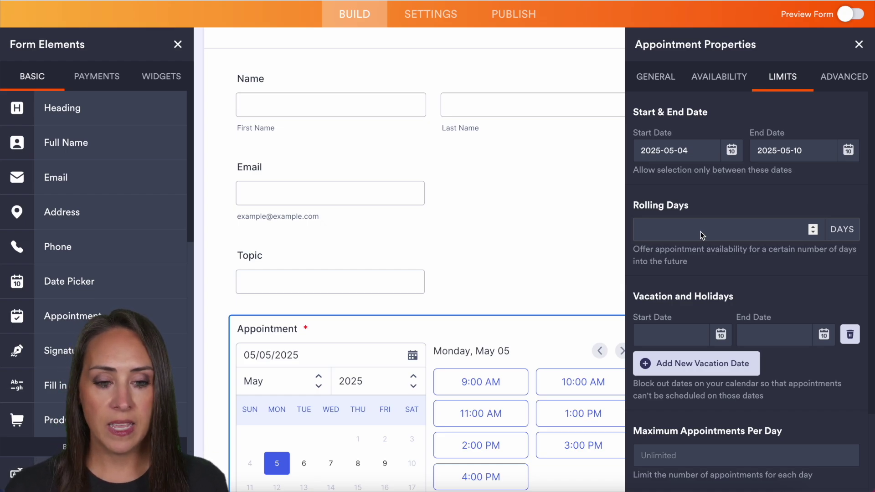
- Enter 1 for Maximum Appointments Per Day and change Minimum Scheduling Notice from 3 to 24 hours
{"action": "scroll", "coordinate": [729, 241], "scroll_direction": "down", "scroll_amount": 2}
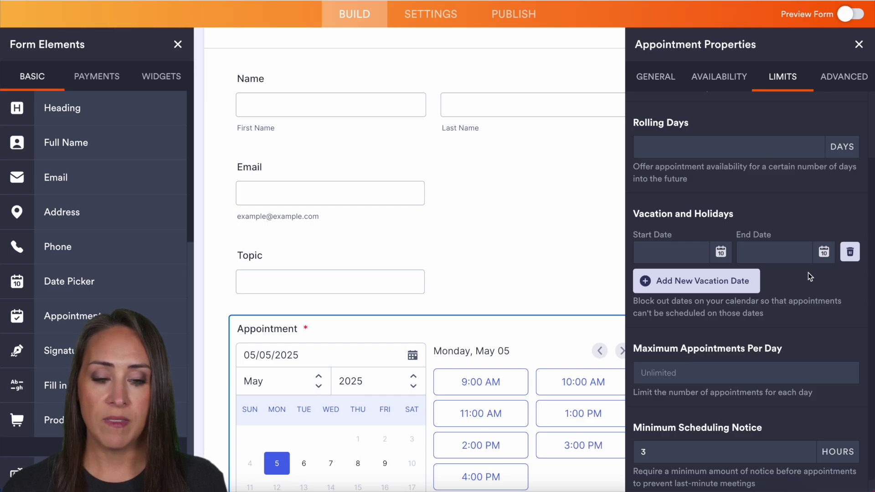
{"action": "scroll", "coordinate": [848, 296], "scroll_direction": "down", "scroll_amount": 1}
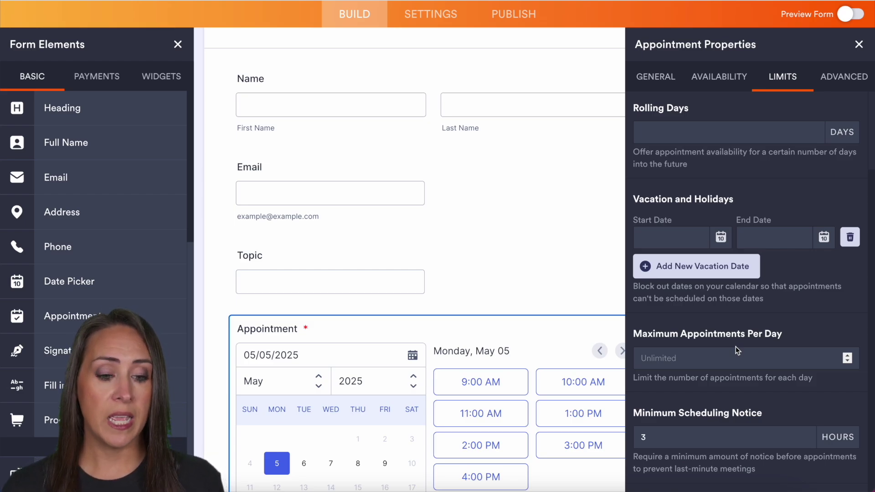
{"action": "left_click", "coordinate": [733, 356]}
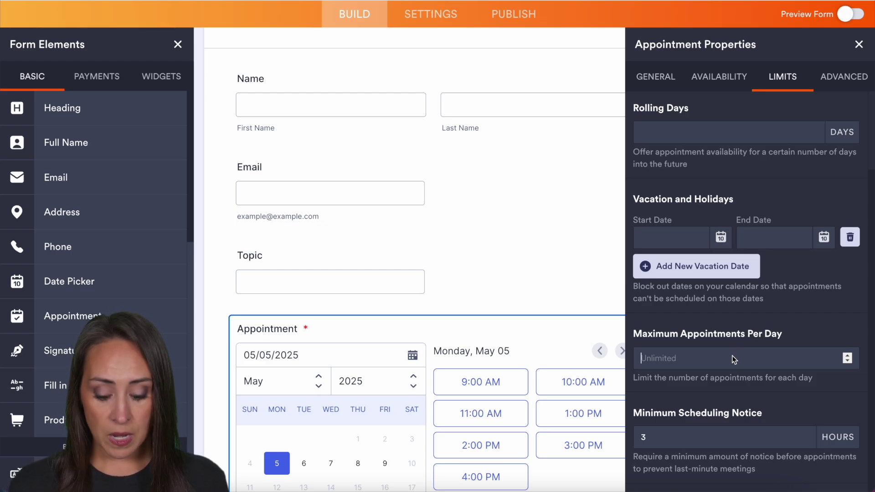
{"action": "type", "text": "1"}
{"action": "left_click", "coordinate": [737, 321]}
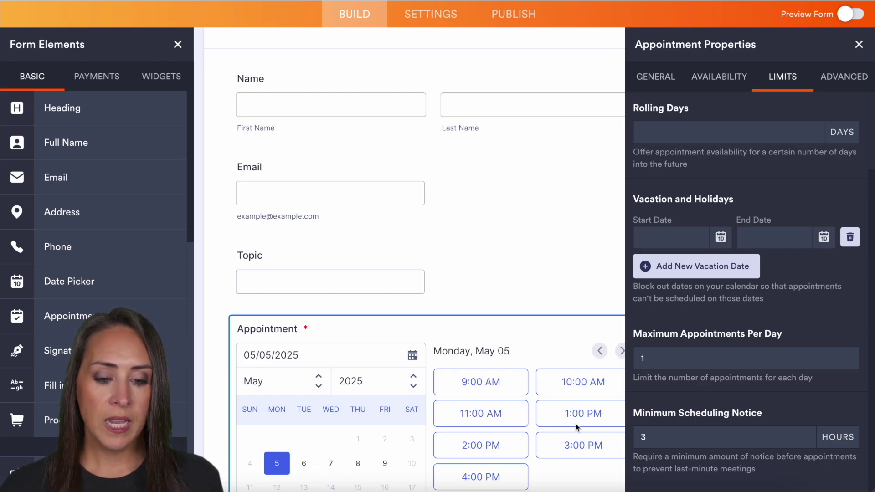
{"action": "left_click_drag", "start_coordinate": [659, 438], "coordinate": [631, 440]}
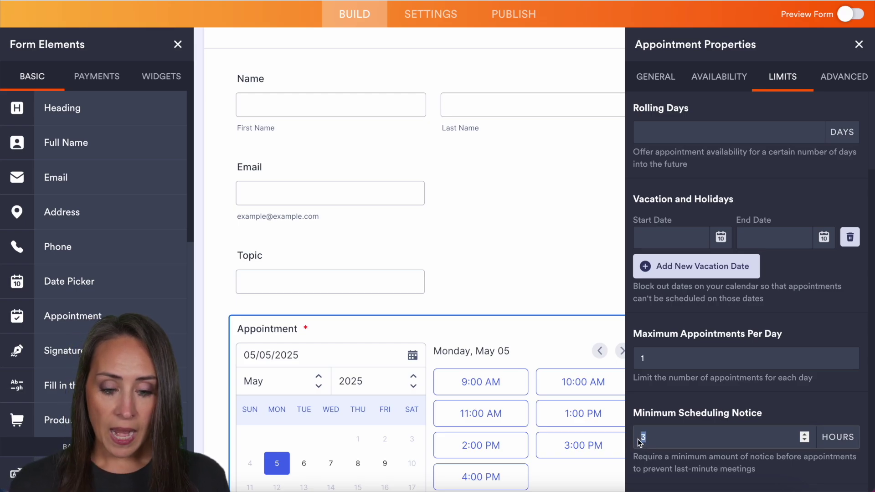
{"action": "type", "text": "24"}
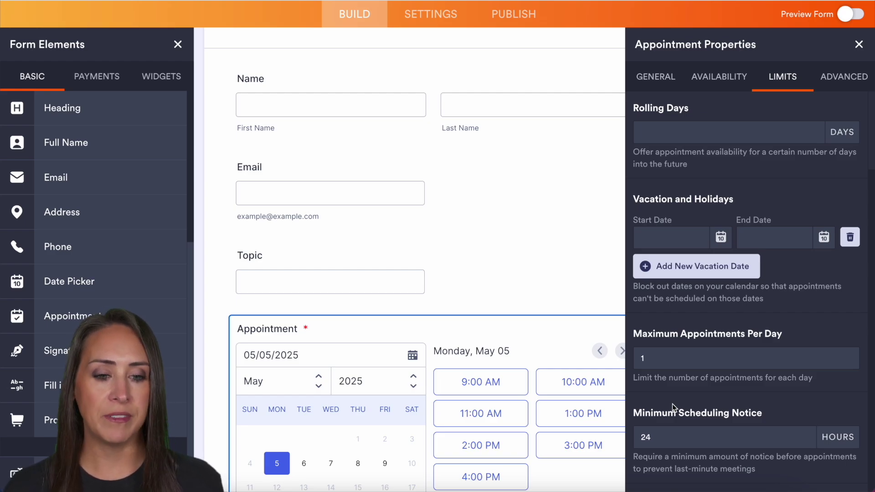
{"action": "left_click", "coordinate": [846, 78]}
{"action": "scroll", "coordinate": [842, 121], "scroll_direction": "up", "scroll_amount": 2}
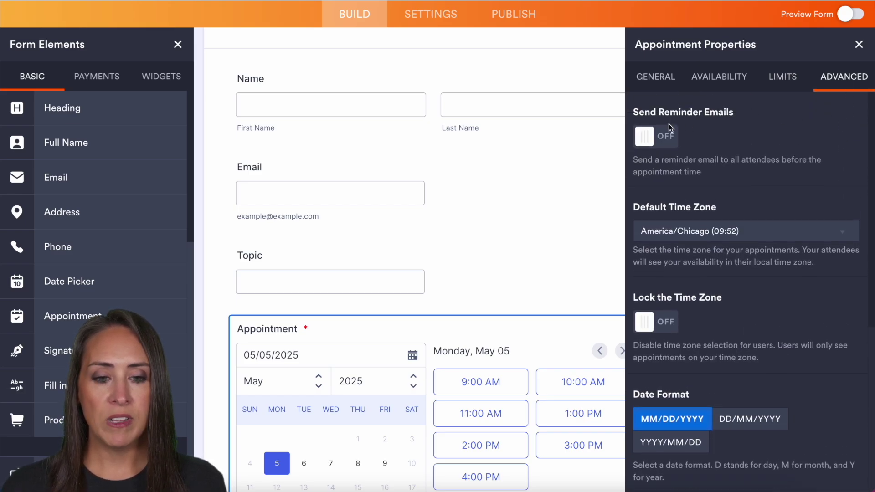
{"action": "left_click", "coordinate": [652, 139]}
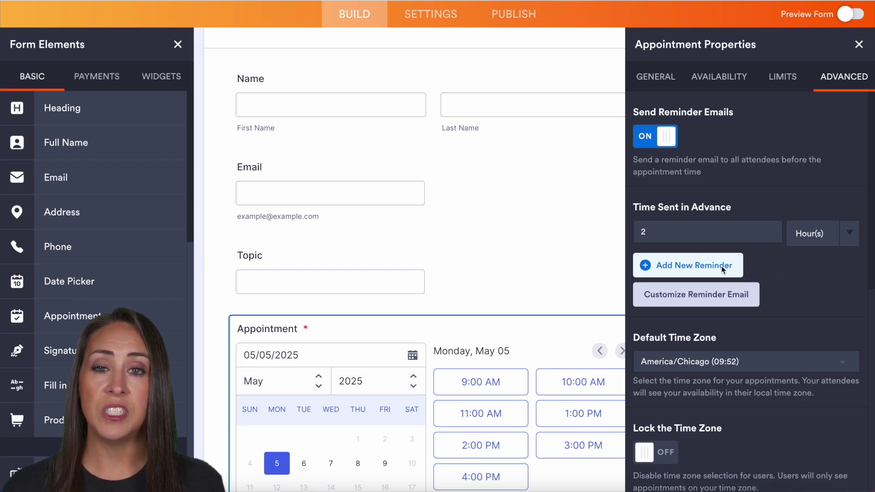
{"action": "left_click", "coordinate": [718, 297]}
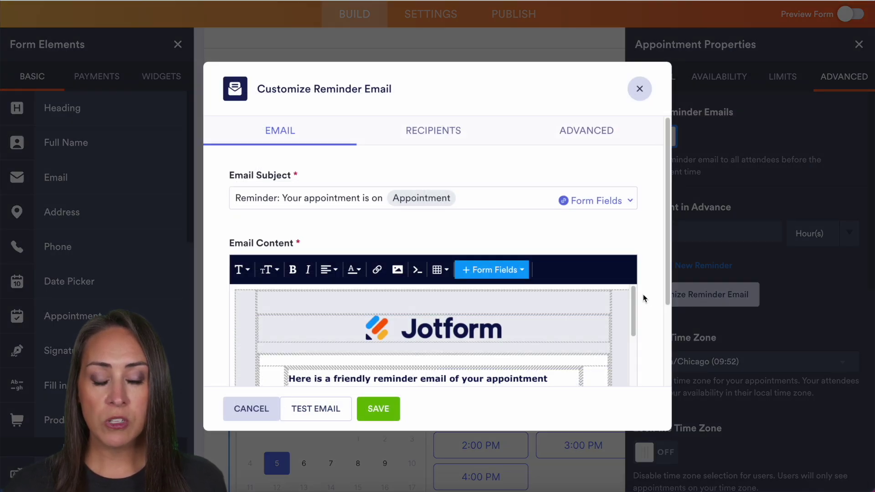
{"action": "scroll", "coordinate": [643, 299], "scroll_direction": "down", "scroll_amount": 2}
{"action": "scroll", "coordinate": [644, 300], "scroll_direction": "up", "scroll_amount": 2}
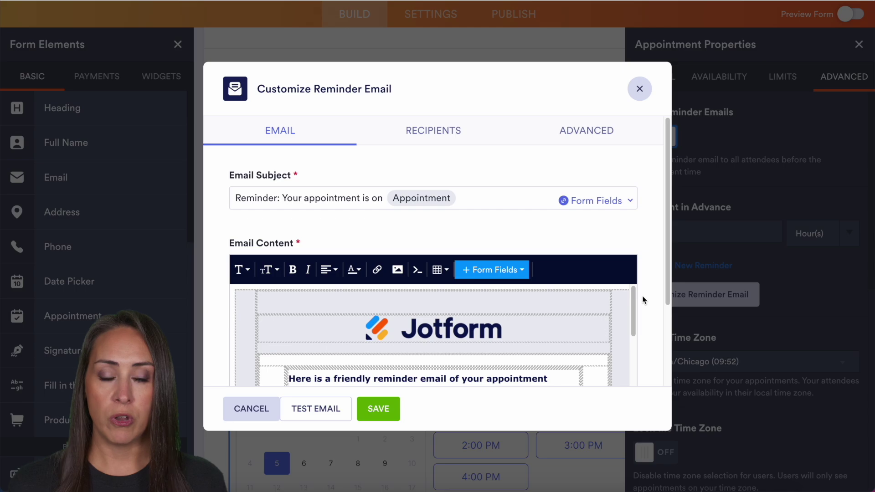
{"action": "left_click", "coordinate": [639, 89]}
{"action": "scroll", "coordinate": [811, 247], "scroll_direction": "down", "scroll_amount": 2}
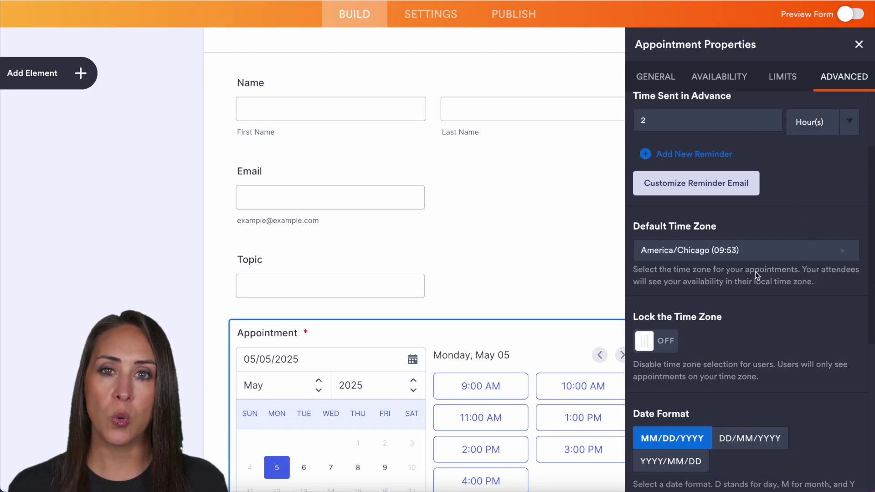
{"action": "scroll", "coordinate": [755, 272], "scroll_direction": "down", "scroll_amount": 3}
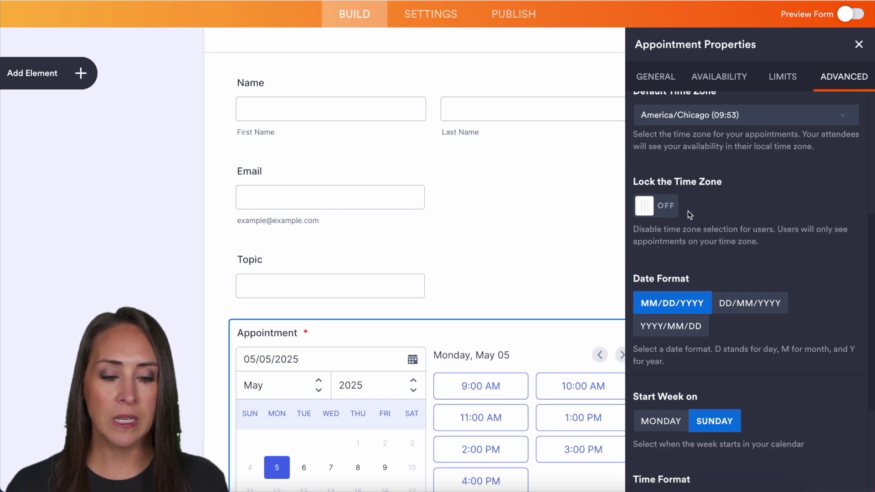
{"action": "scroll", "coordinate": [843, 263], "scroll_direction": "down", "scroll_amount": 3}
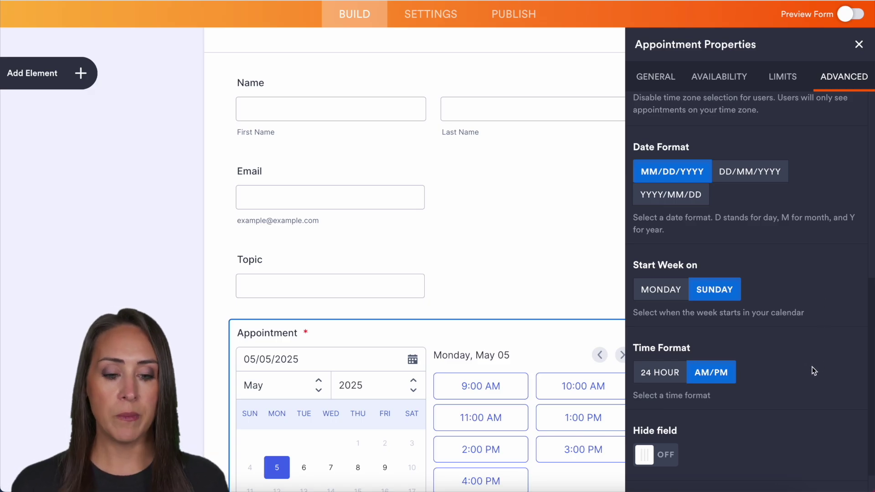
{"action": "scroll", "coordinate": [809, 365], "scroll_direction": "up", "scroll_amount": 8}
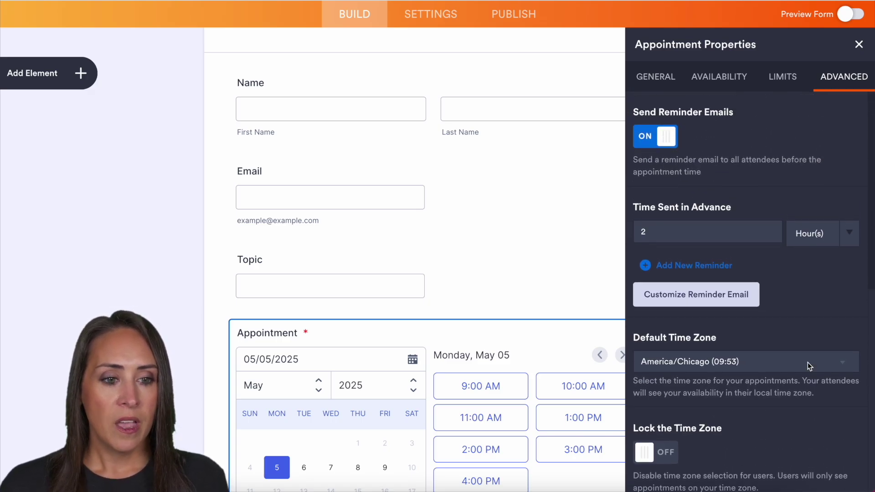
- Switch the 1:1 Meeting form into preview mode
{"action": "left_click", "coordinate": [857, 15]}
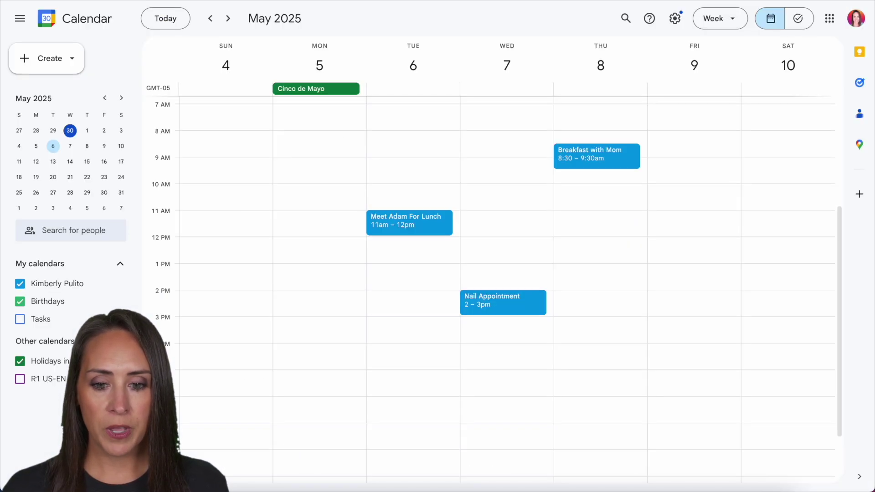
{"action": "scroll", "coordinate": [789, 210], "scroll_direction": "up", "scroll_amount": 2}
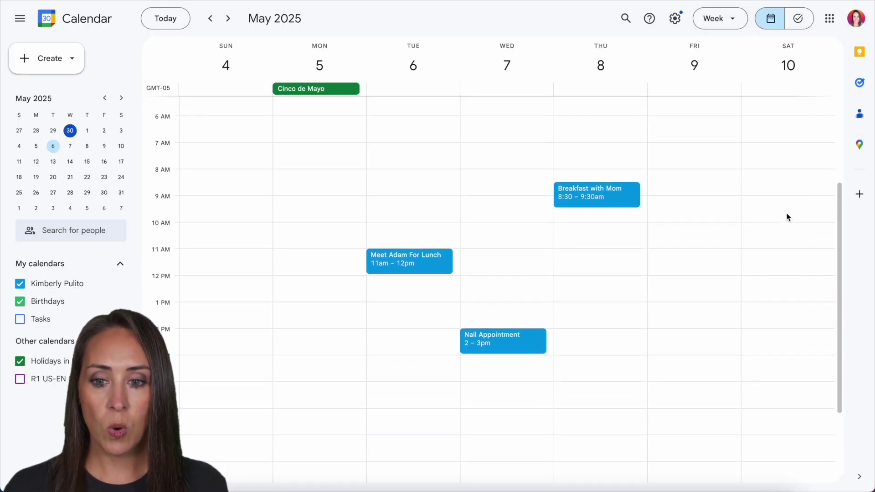
{"action": "scroll", "coordinate": [788, 218], "scroll_direction": "down", "scroll_amount": 1}
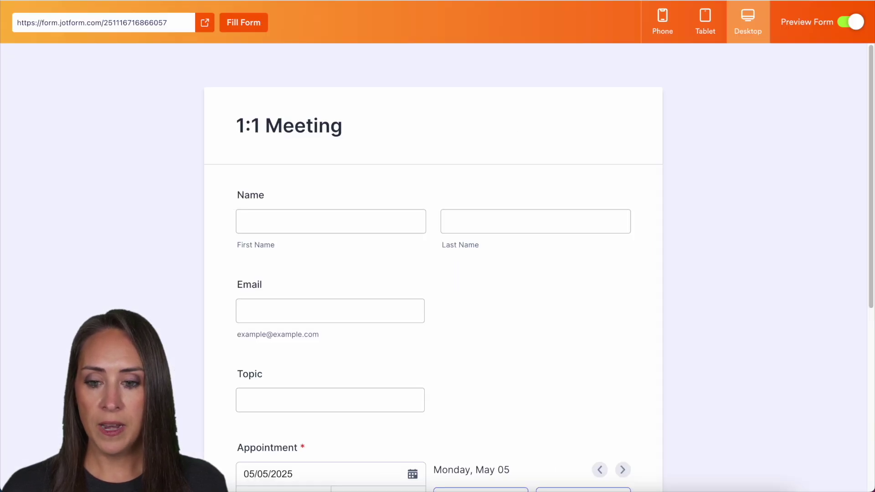
- Fill in sample attendee details and pick Friday, May 9, 2025 as the appointment date
{"action": "left_click", "coordinate": [232, 20]}
{"action": "scroll", "coordinate": [570, 156], "scroll_direction": "down", "scroll_amount": 5}
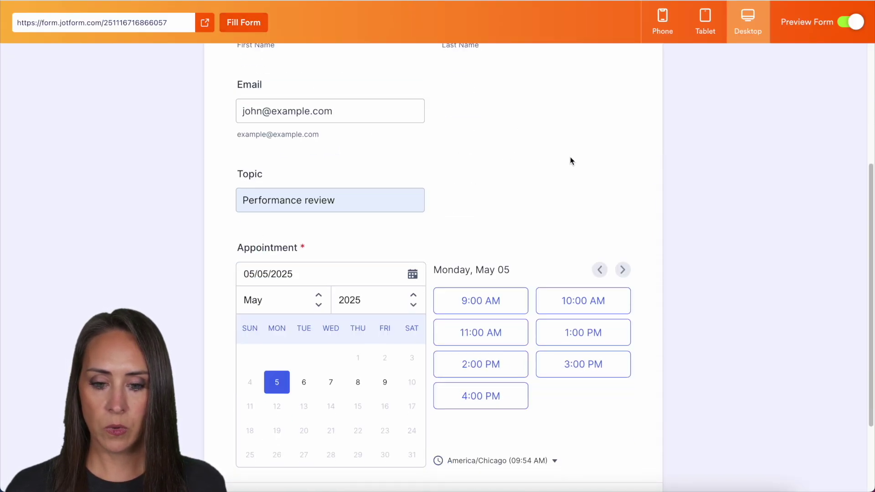
{"action": "left_click", "coordinate": [304, 378]}
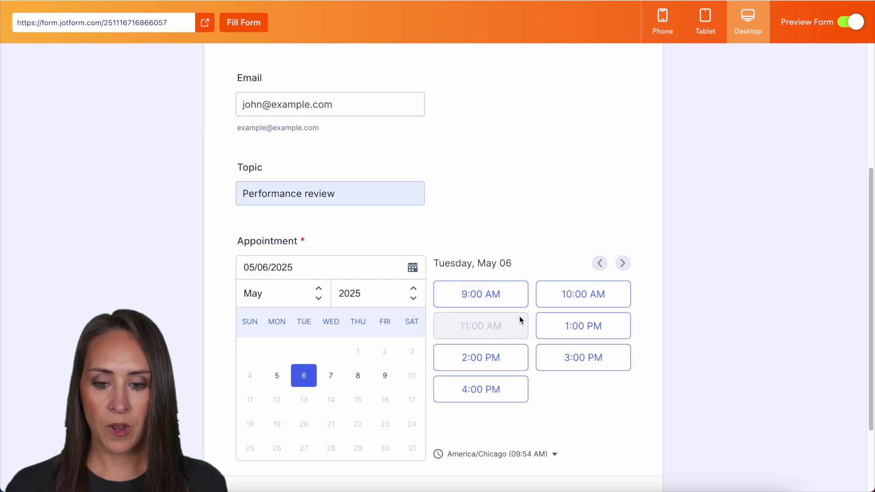
{"action": "left_click", "coordinate": [331, 375]}
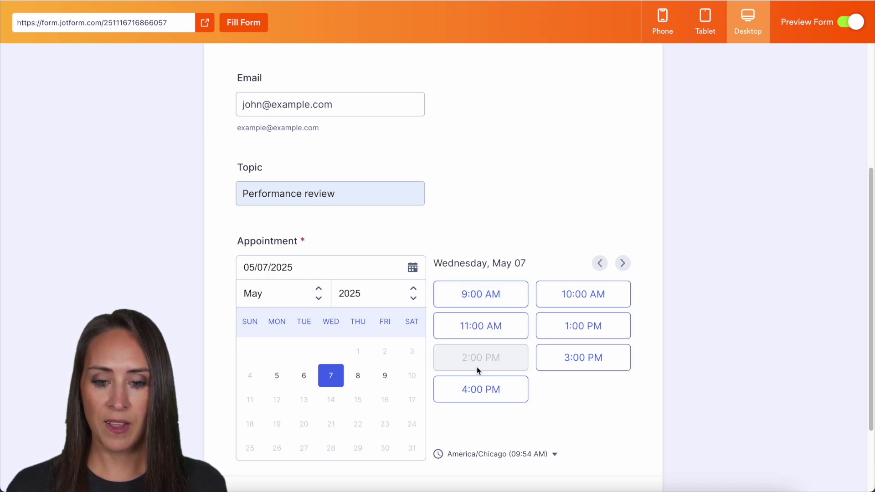
{"action": "left_click", "coordinate": [361, 375]}
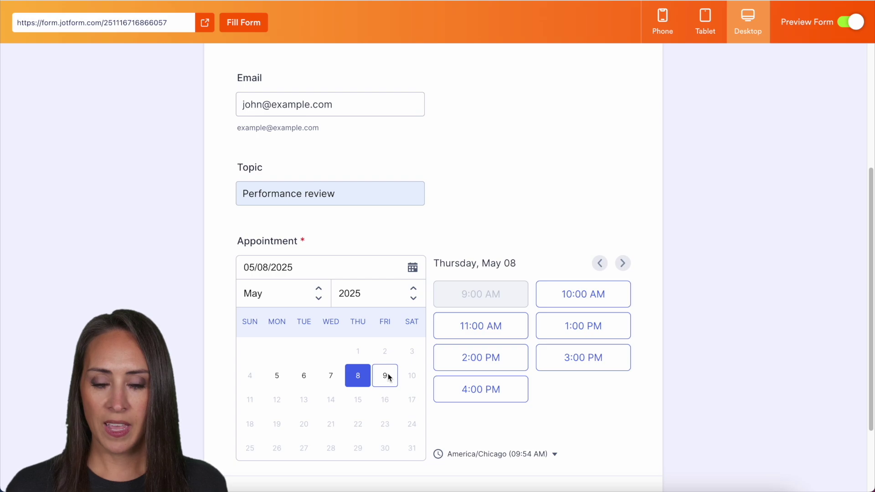
{"action": "left_click", "coordinate": [388, 377]}
{"action": "left_click", "coordinate": [357, 376]}
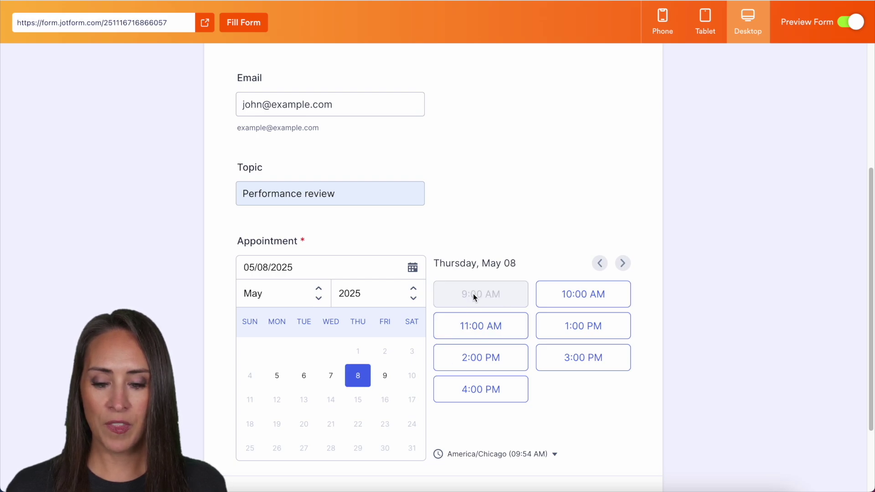
{"action": "left_click", "coordinate": [385, 377]}
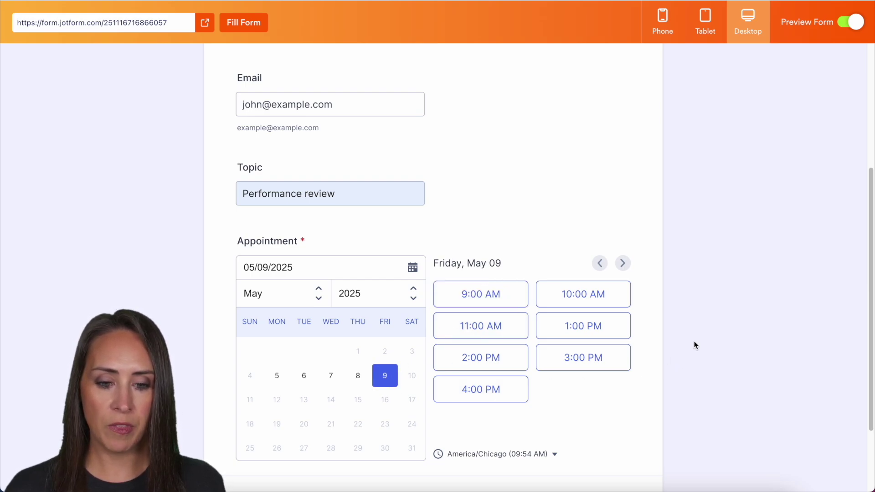
- Book the 10:00 AM slot and submit the test booking
{"action": "scroll", "coordinate": [688, 337], "scroll_direction": "down", "scroll_amount": 2}
{"action": "left_click", "coordinate": [580, 193]}
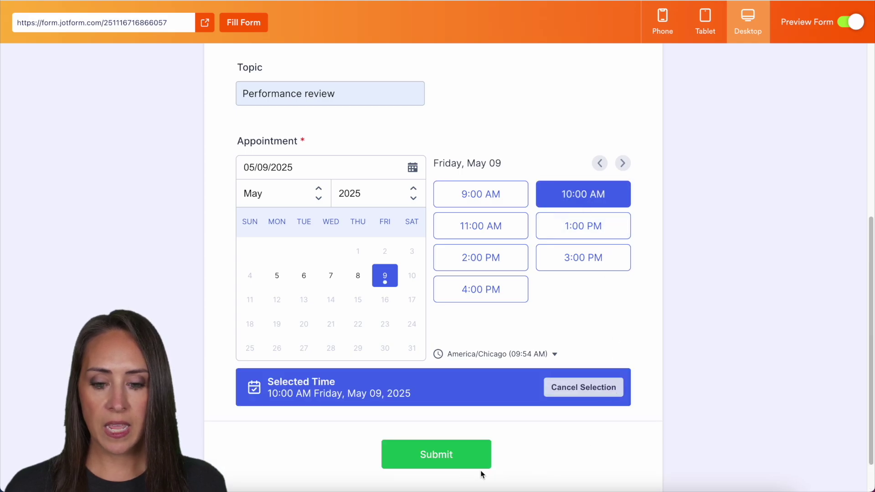
{"action": "left_click", "coordinate": [433, 457]}
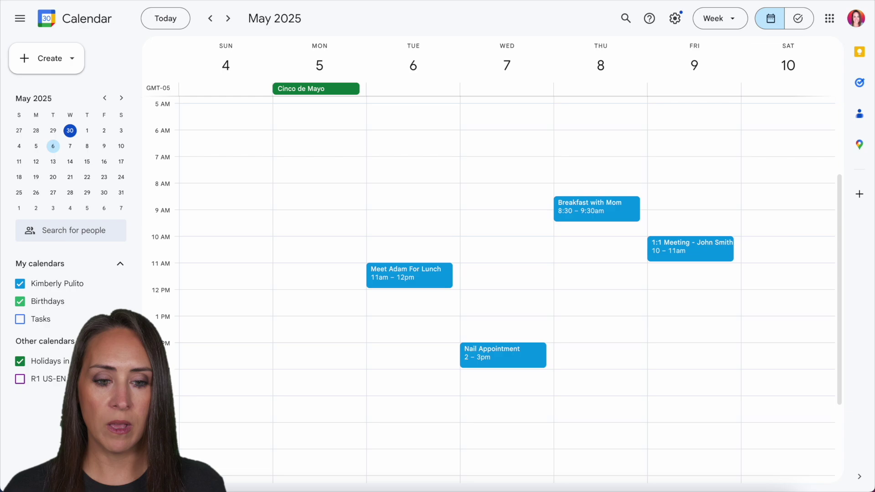
- Open the details of the Friday, May 9 1:1 Meeting event in Google Calendar
{"action": "left_click", "coordinate": [704, 248]}
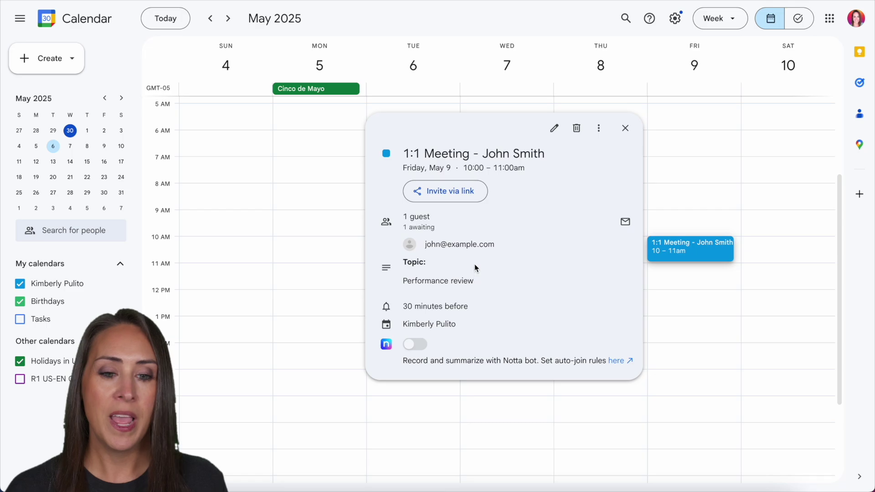
- Close the event details and turn off preview to return to the form builder
{"action": "left_click", "coordinate": [625, 128]}
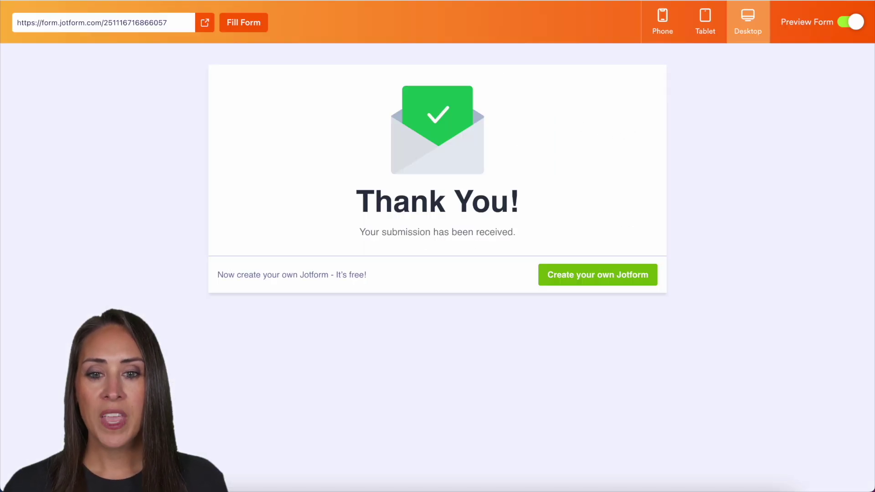
{"action": "left_click", "coordinate": [845, 24]}
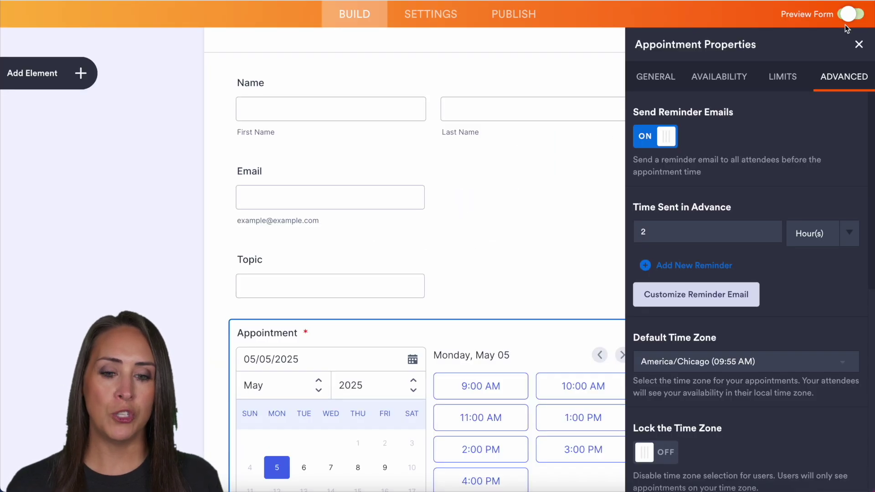